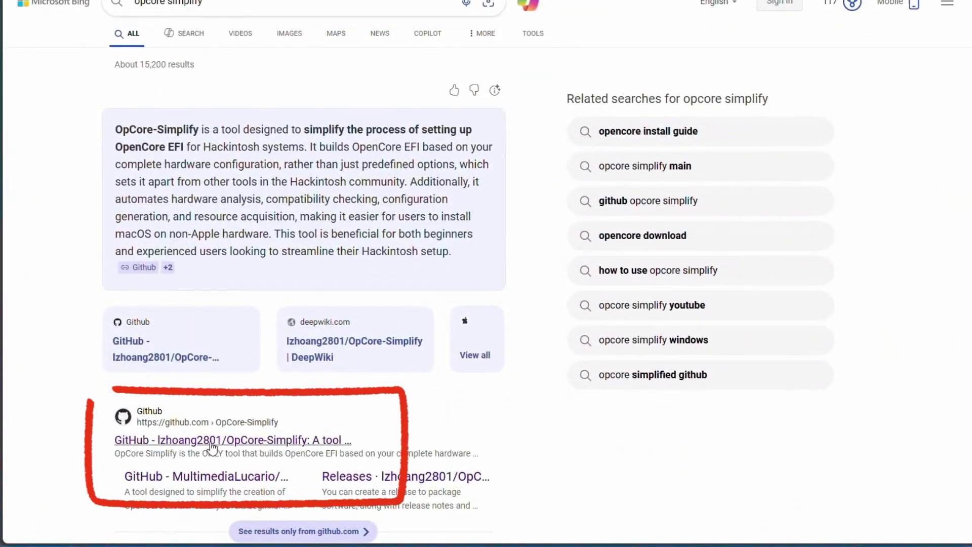
Download the OpCore-Simplify GitHub repository as OpCore-Simplify-main.zip
click(212, 441)
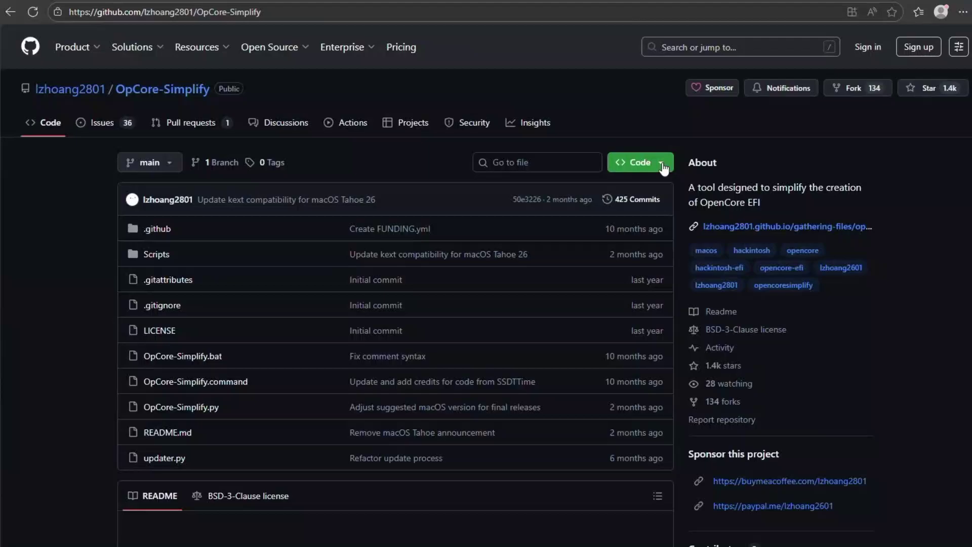
click(662, 163)
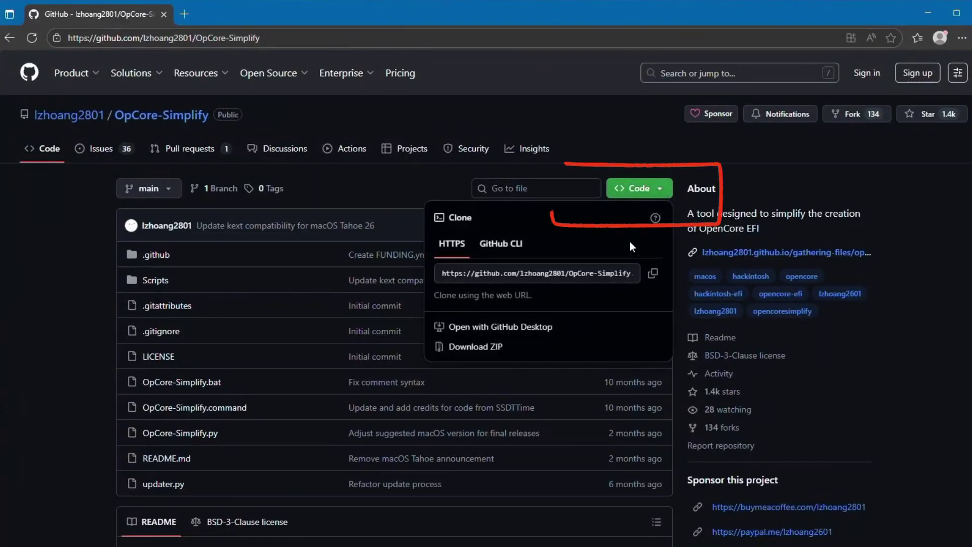
click(483, 351)
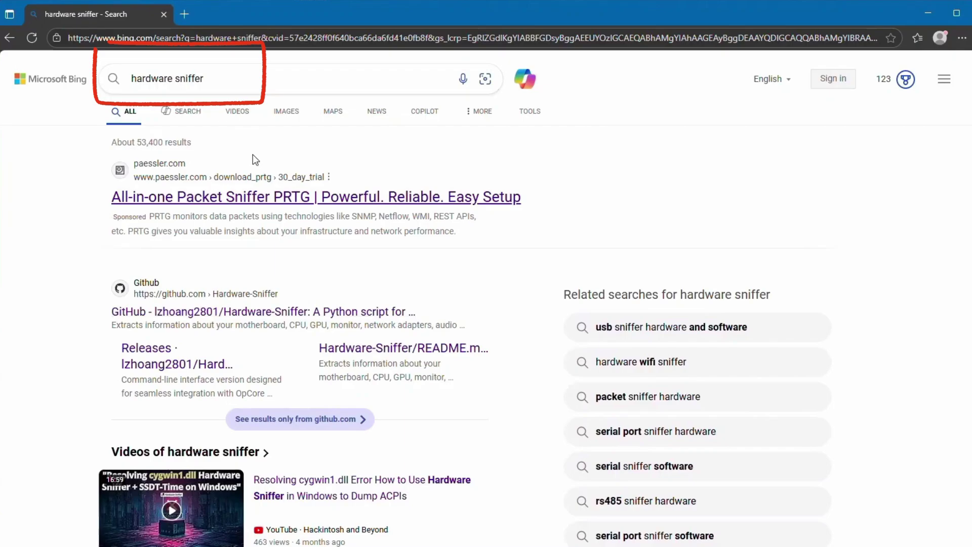
Download Hardware-Sniffer.exe from the Hardware-Sniffer 2.0.0 GitHub release
click(255, 311)
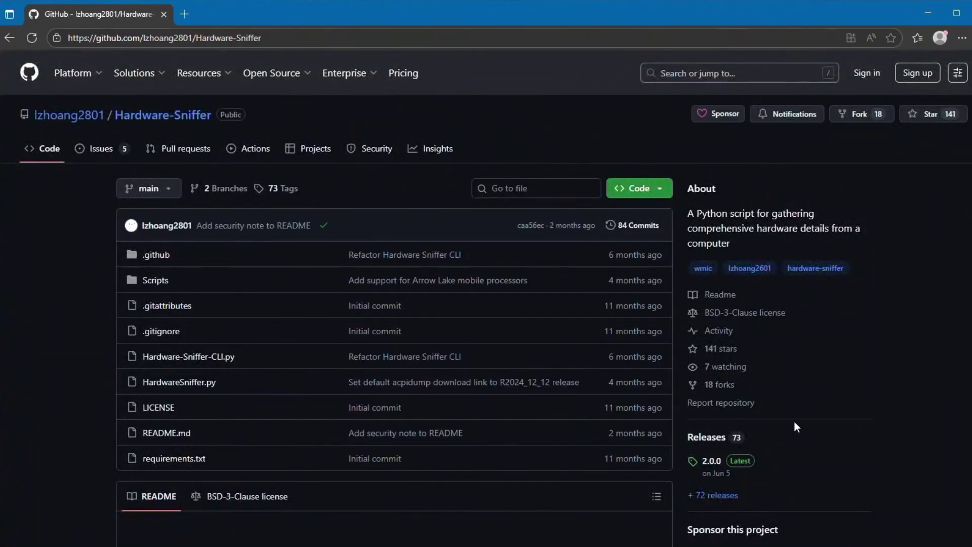
click(734, 464)
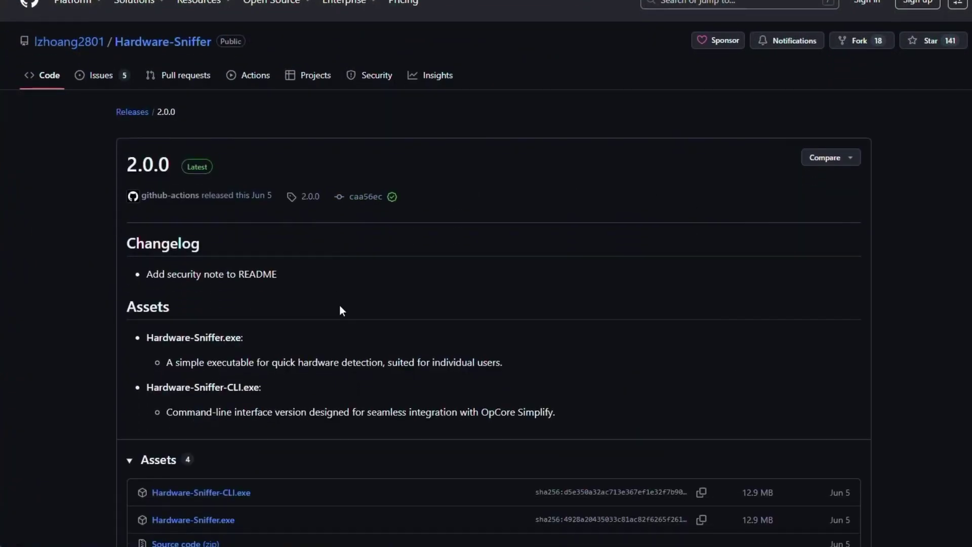
click(210, 520)
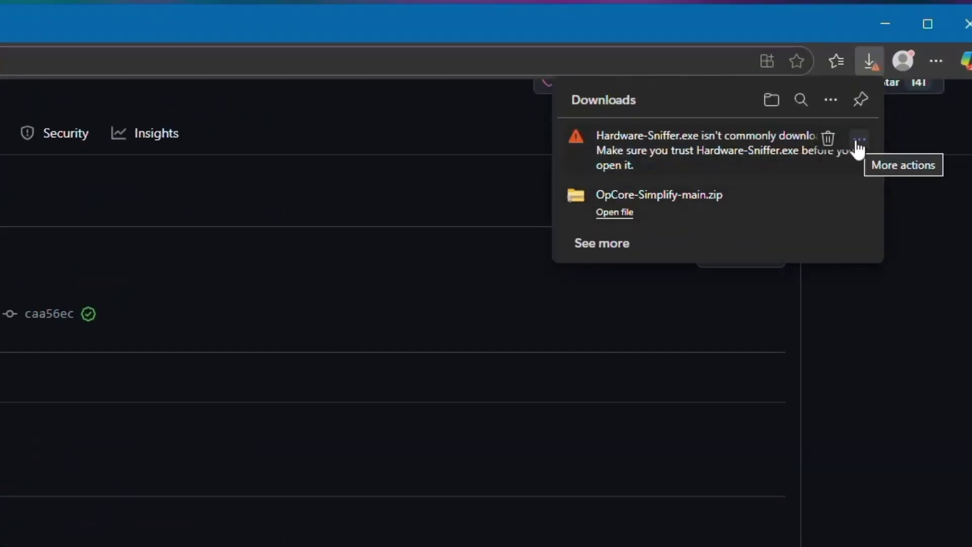
Keep the flagged Hardware-Sniffer.exe download anyway and open the Downloads folder
click(887, 24)
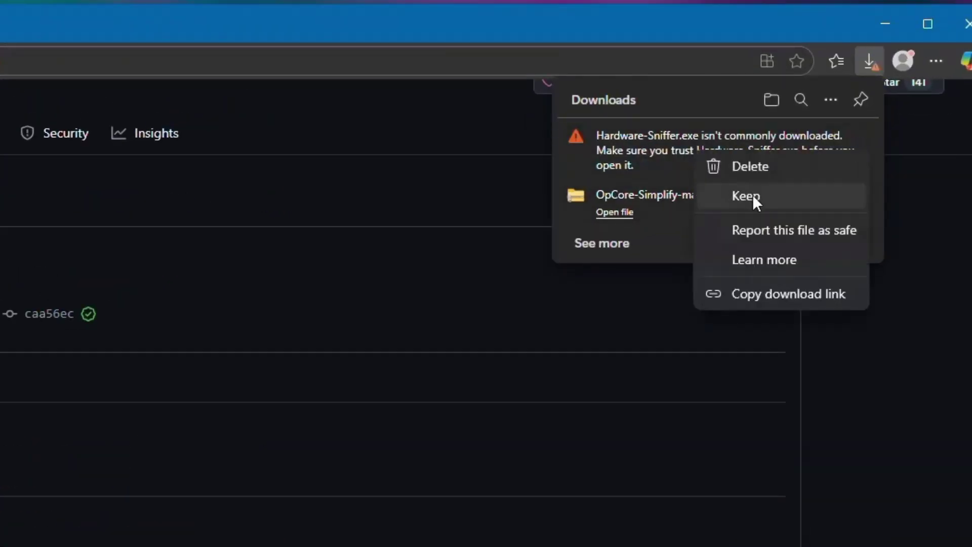
click(752, 196)
click(852, 456)
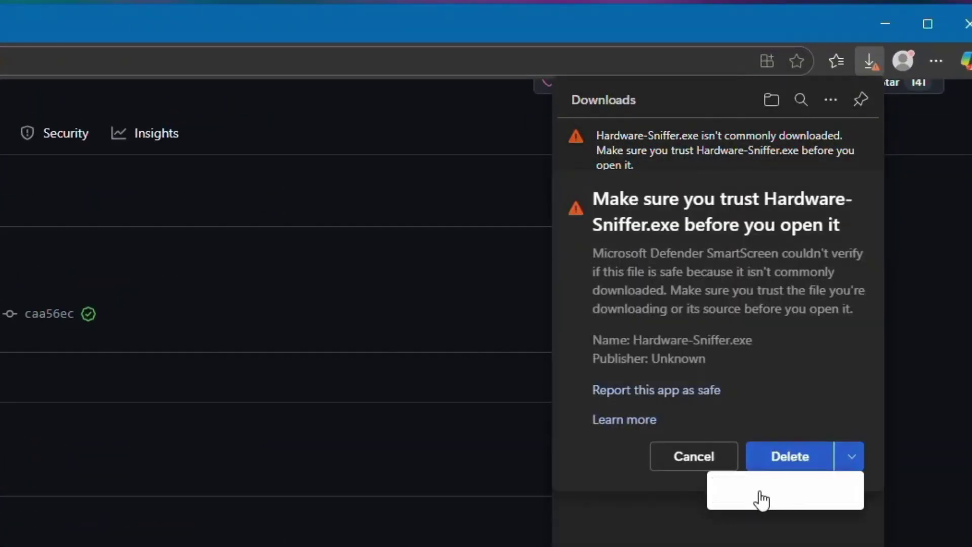
click(783, 489)
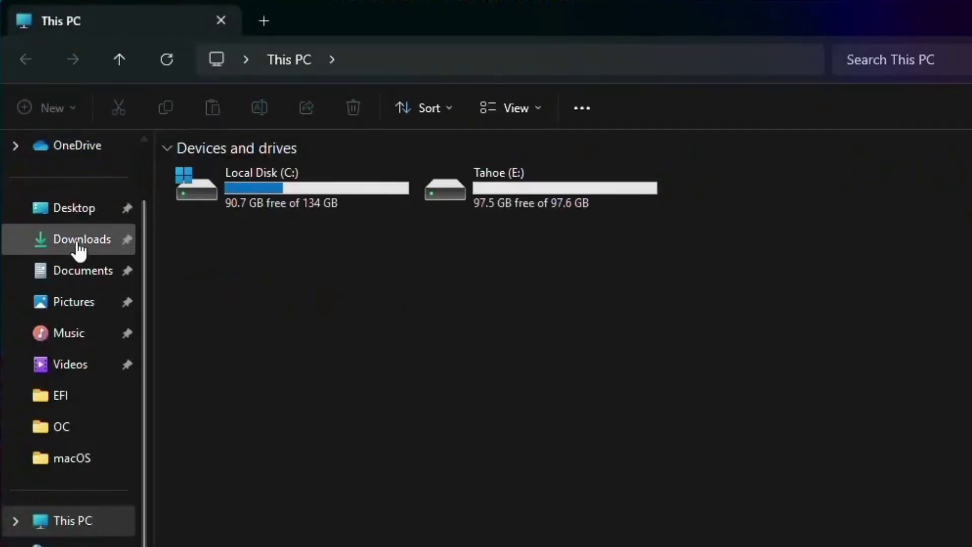
click(78, 242)
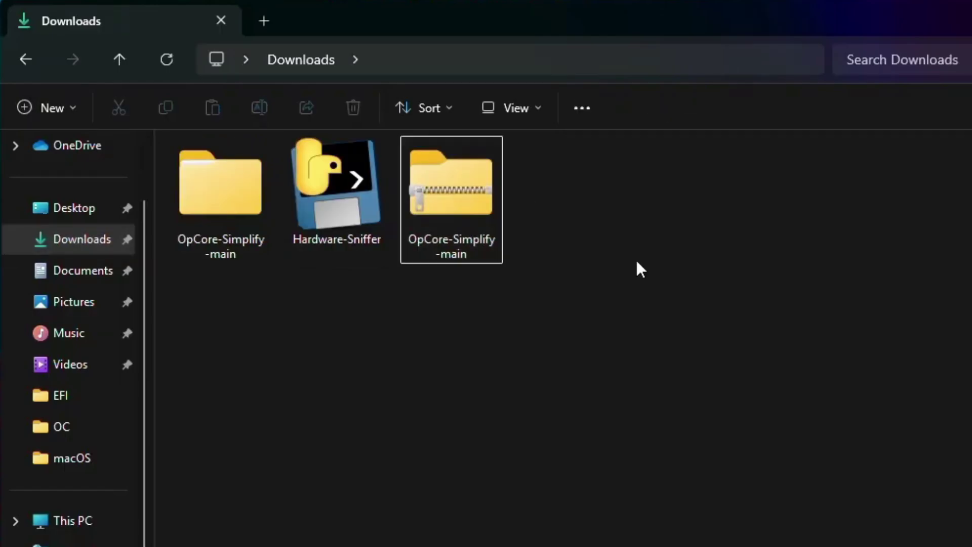
Launch Hardware Sniffer and review the detected CPU, sound and storage devices
double_click(335, 185)
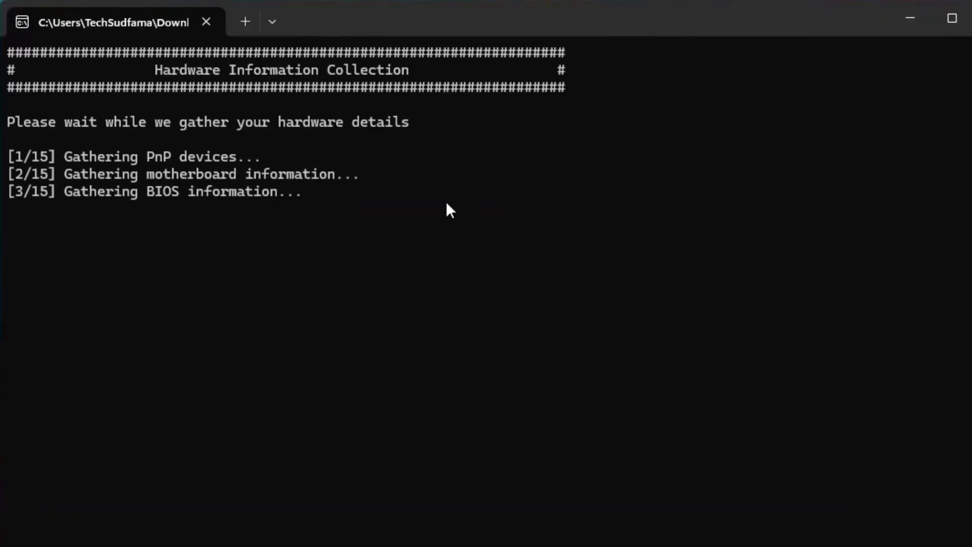
drag(245, 260, 237, 243)
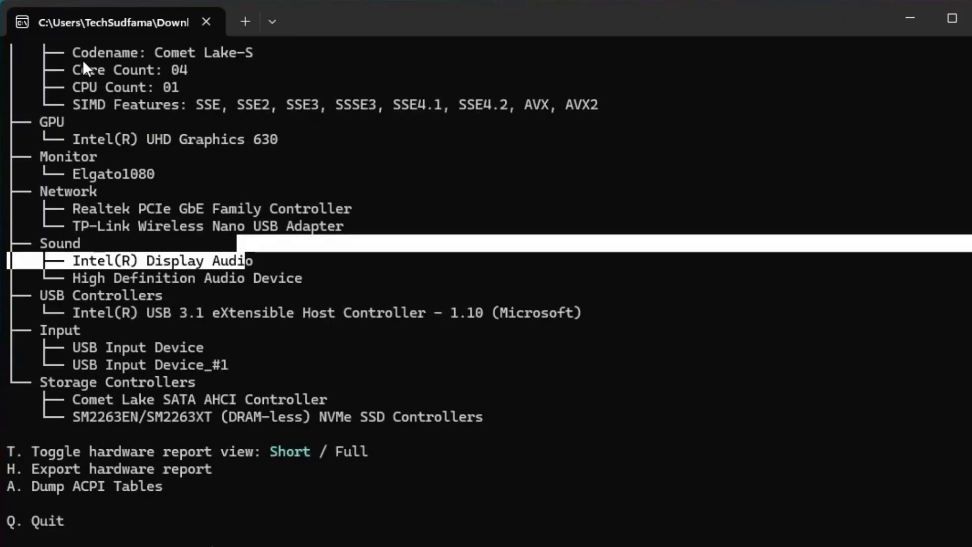
drag(74, 47, 365, 463)
Switch the report to Full view and export it as Report.json
text(t)
key(Return)
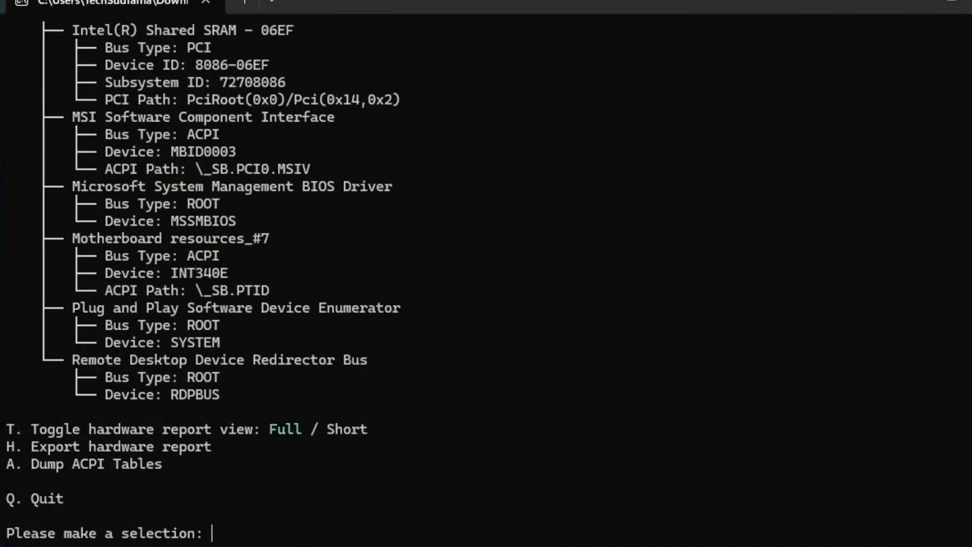
text(h)
key(Return)
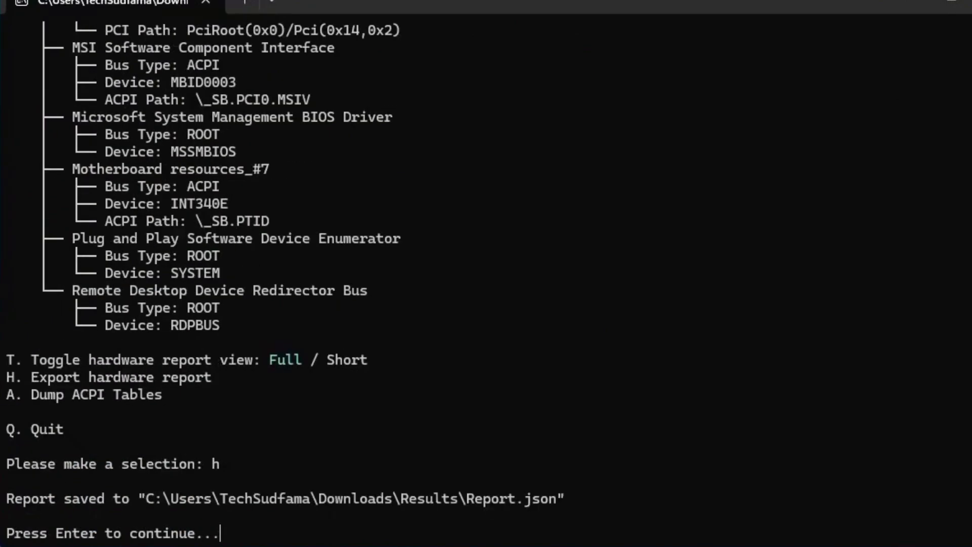
Dump the ACPI tables into the Results folder
text(a)
key(Return)
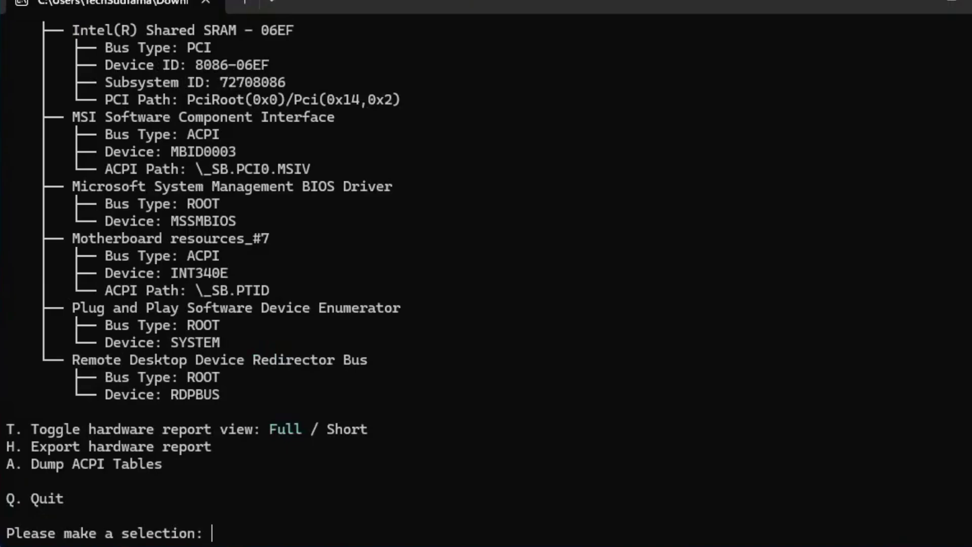
text(a)
key(Return)
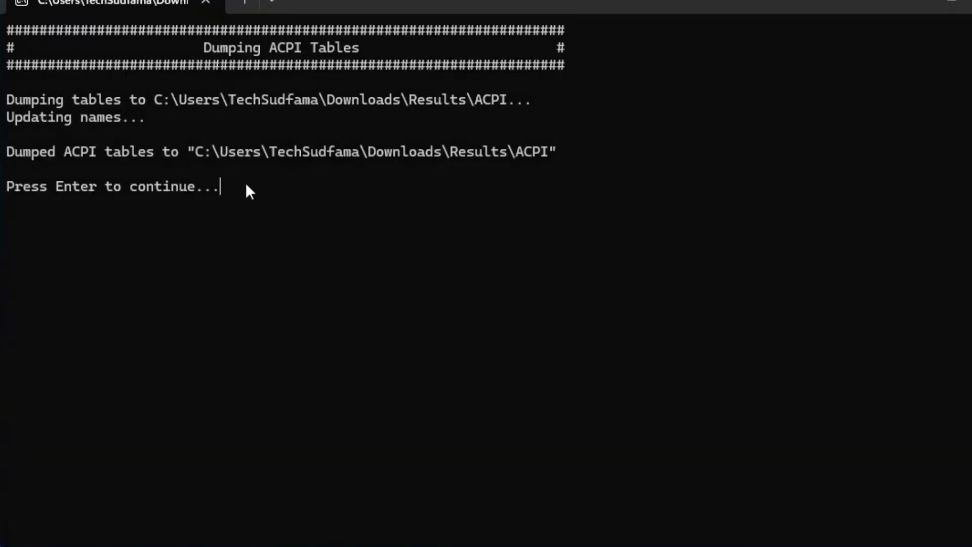
key(Return)
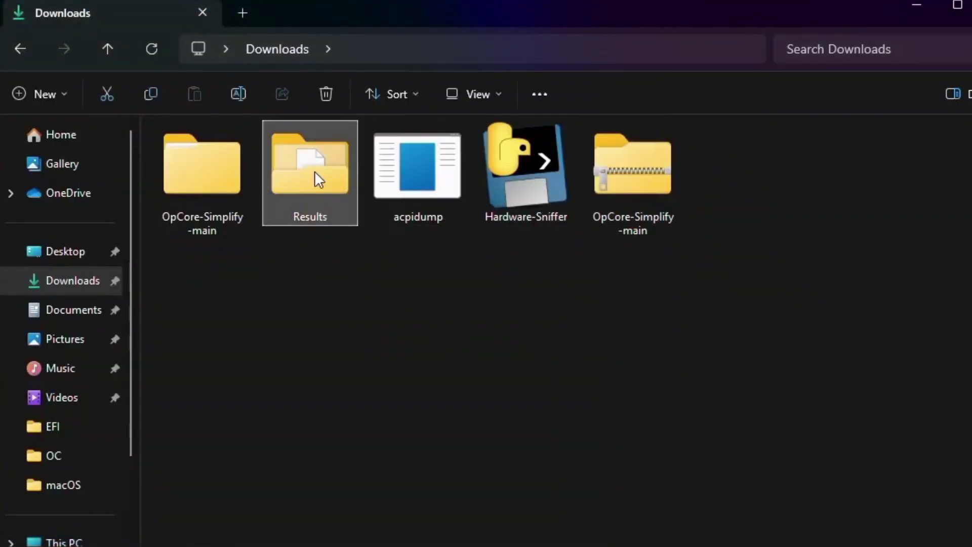
Check Results holds Report.json and ACPI, then run OpCore-Simplify.bat as administrator
double_click(314, 171)
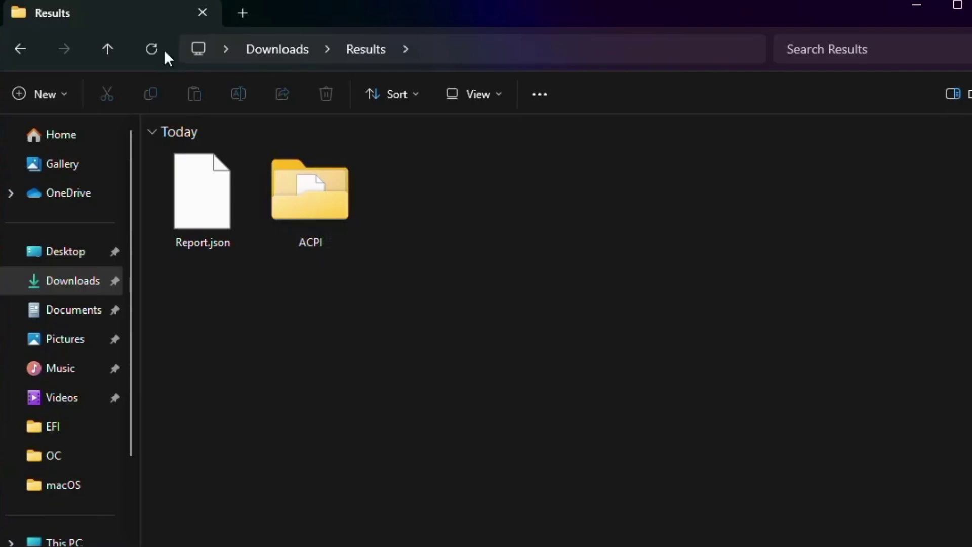
click(75, 283)
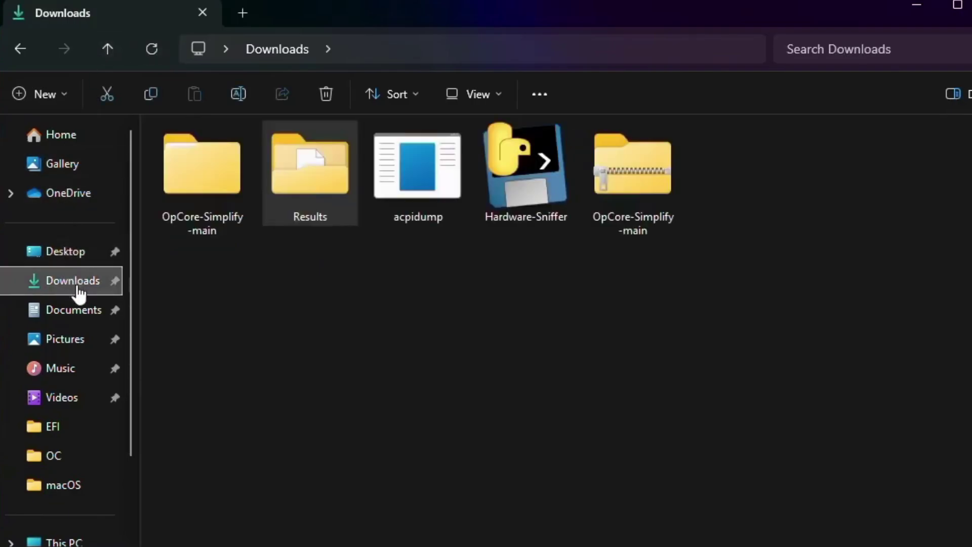
double_click(205, 165)
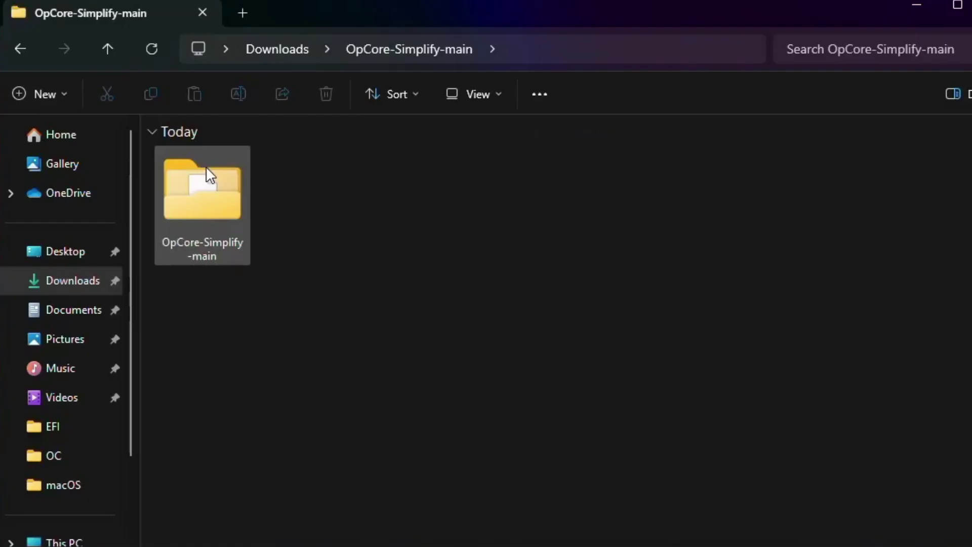
double_click(209, 192)
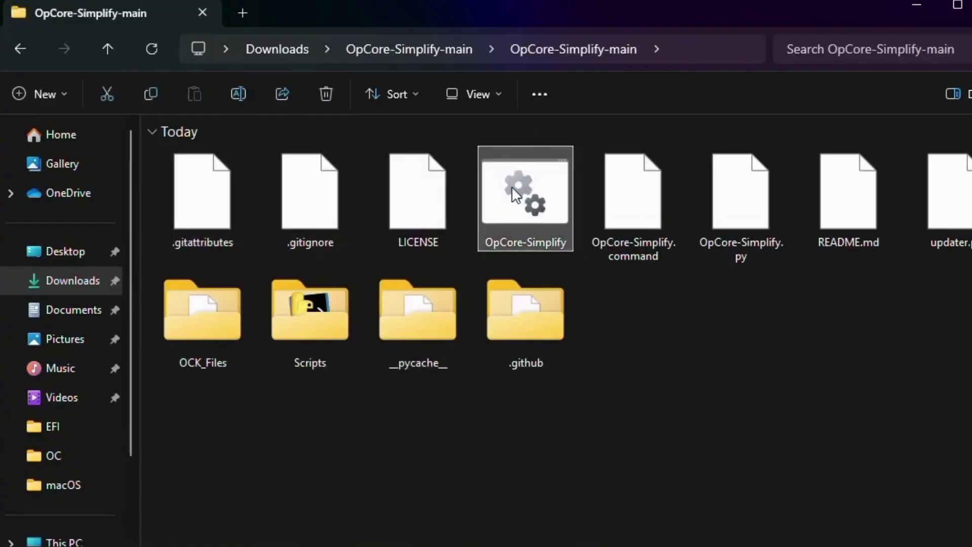
right_click(512, 186)
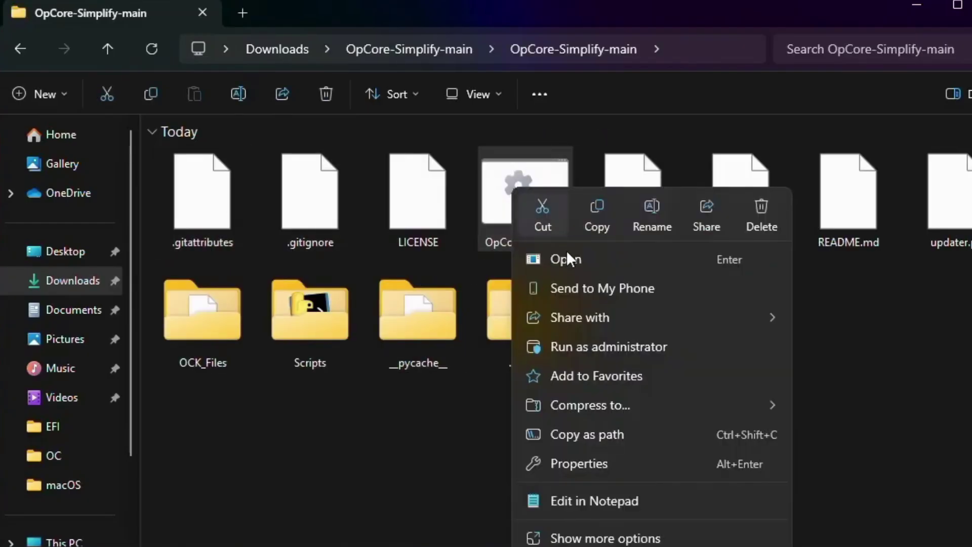
click(603, 348)
Allow the UAC prompt, skip updating with y, and choose Select Hardware Report
click(360, 280)
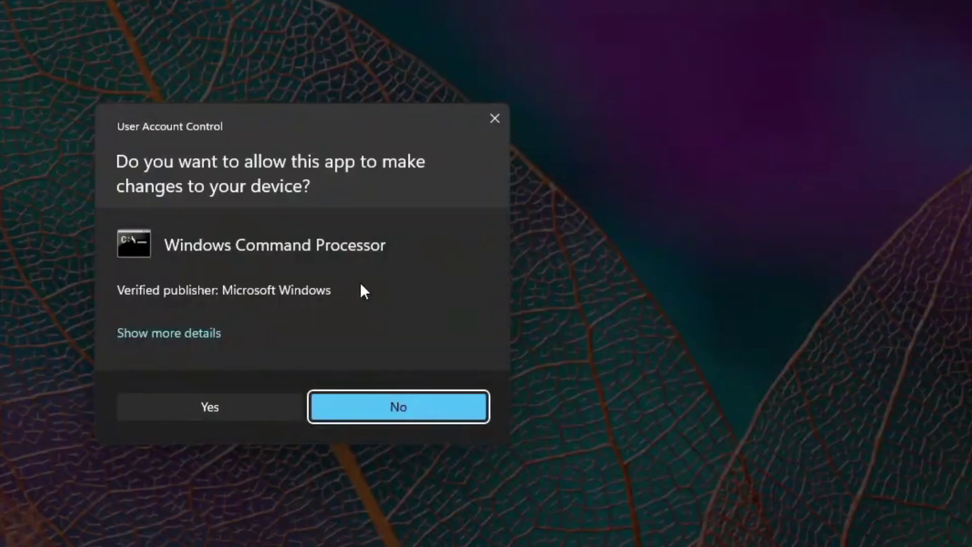
click(243, 400)
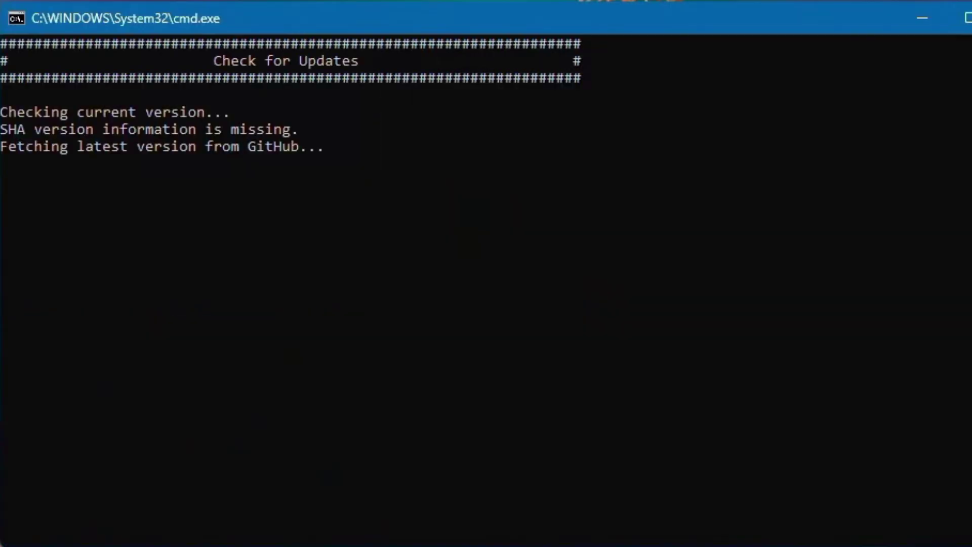
text(y)
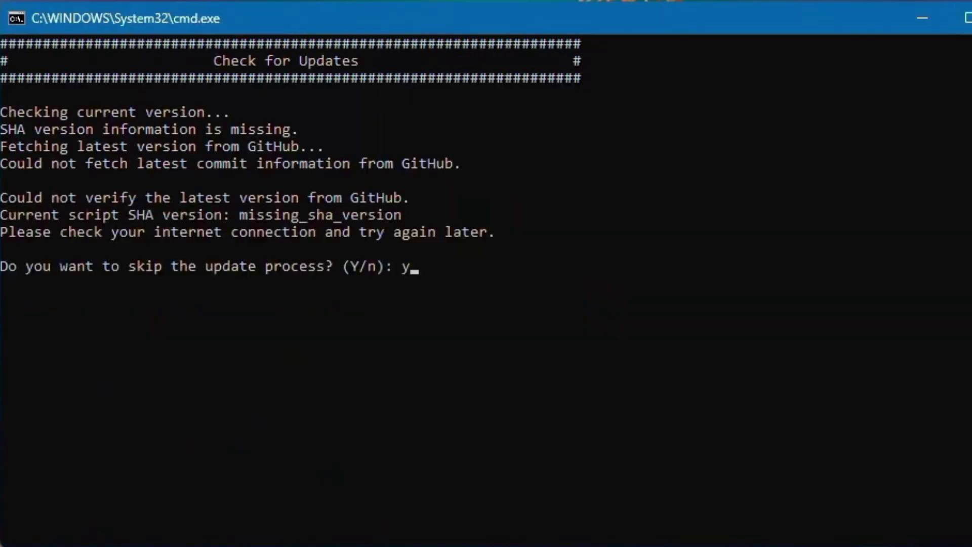
key(Return)
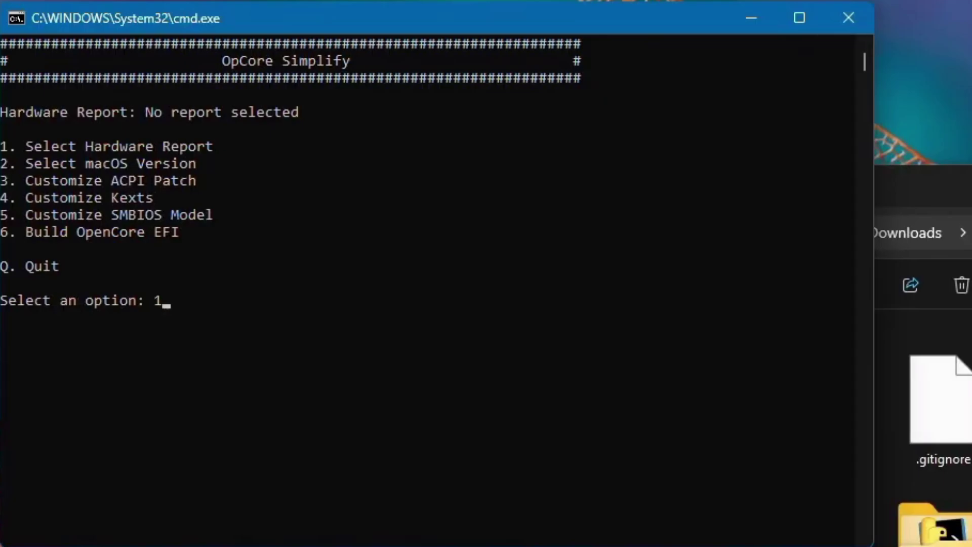
key(Return)
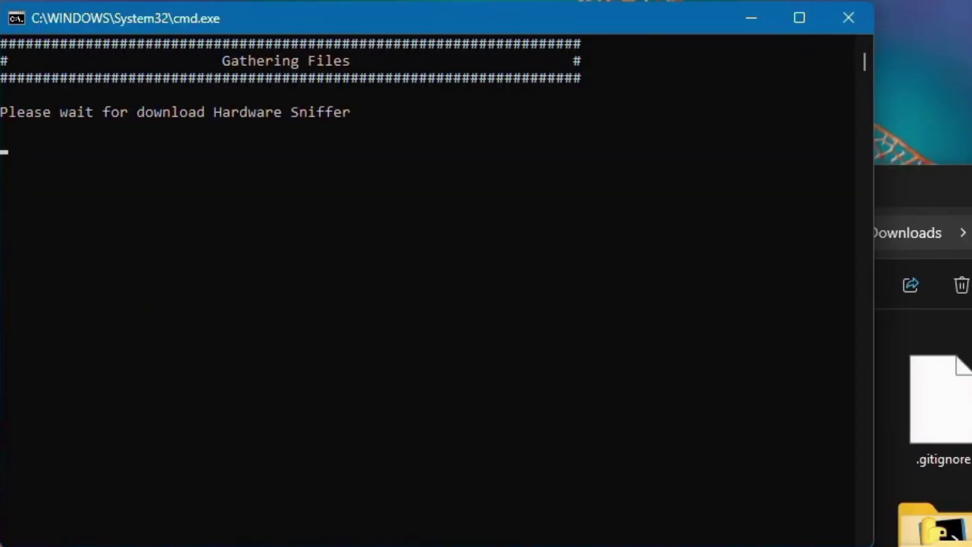
click(892, 436)
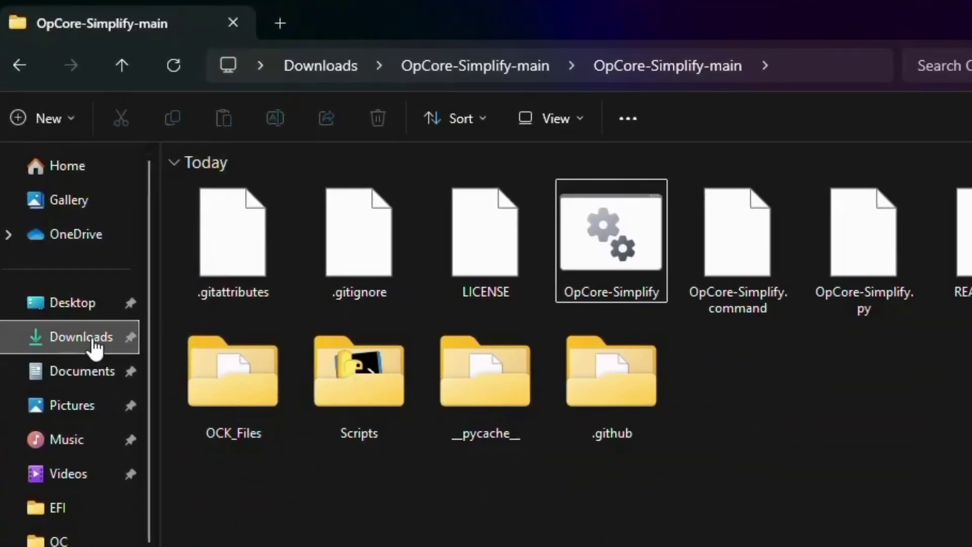
Copy the full path of Report.json from the Downloads\Results folder
click(651, 506)
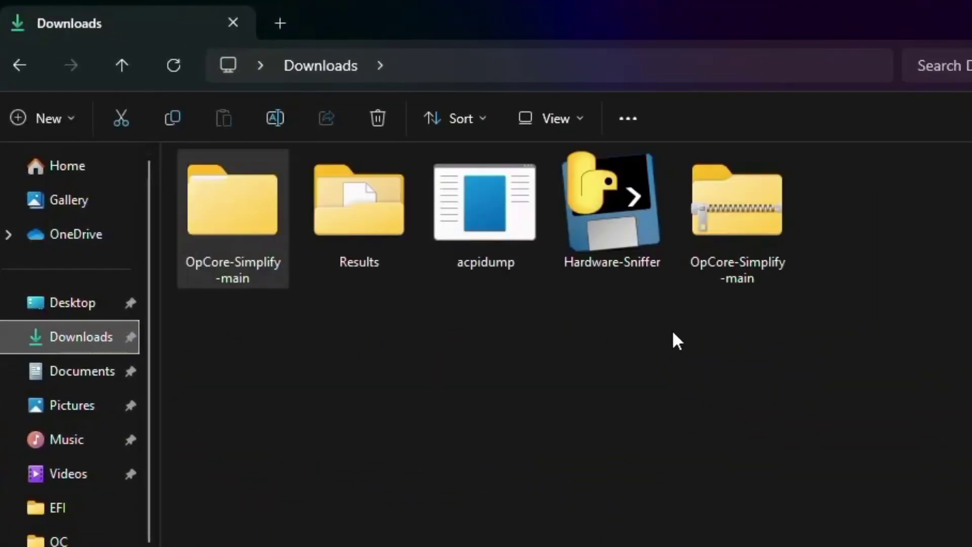
double_click(368, 199)
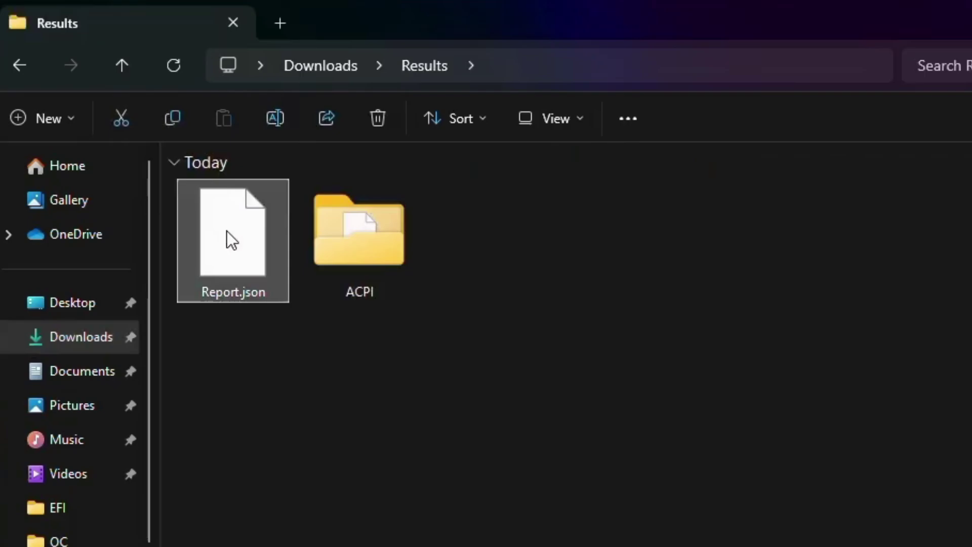
right_click(227, 230)
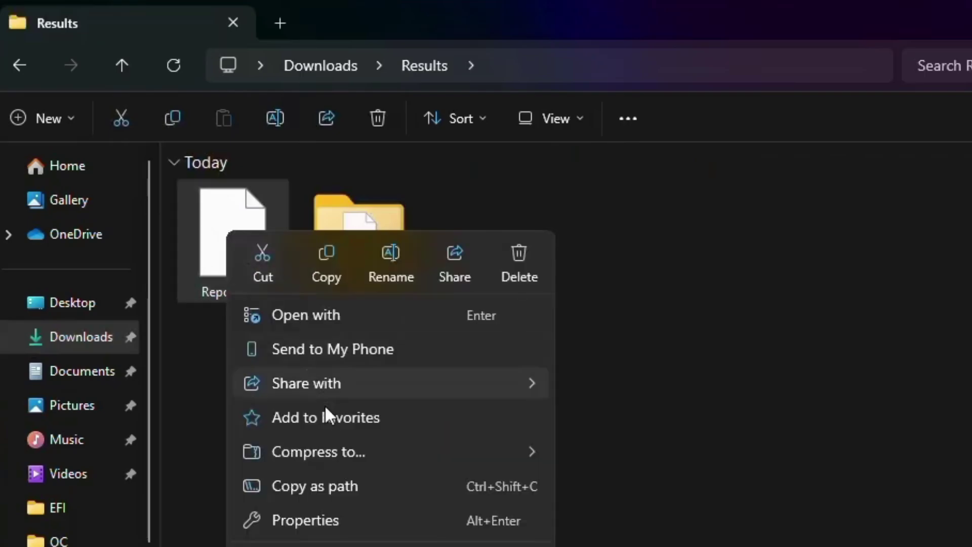
click(338, 488)
Paste the Report.json path into OpCore Simplify and continue past the compatibility results
key(alt+Tab)
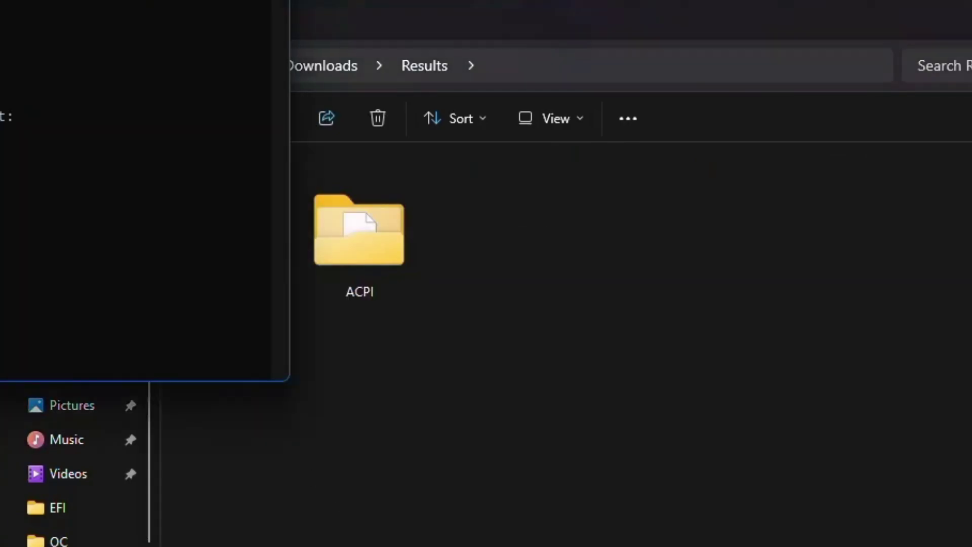
key(ctrl+v)
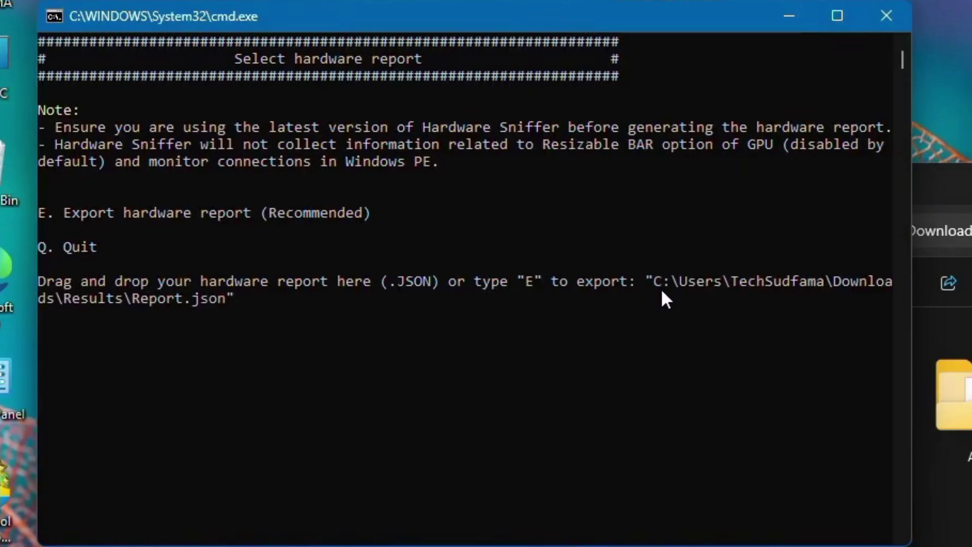
key(Return)
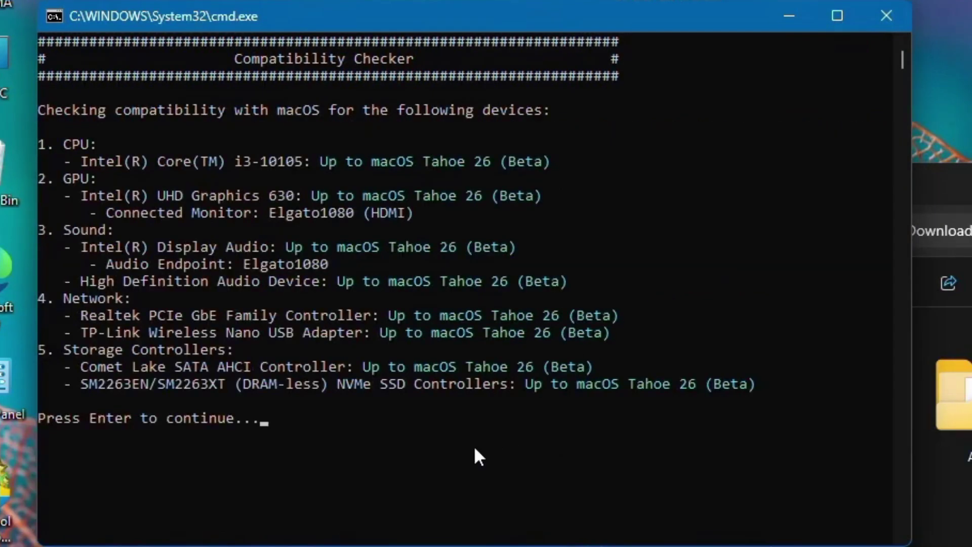
key(Return)
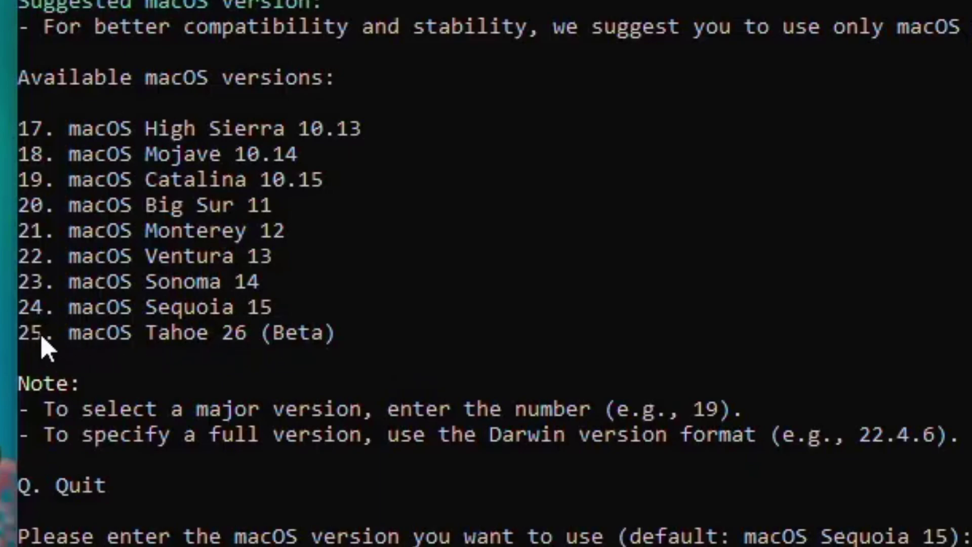
Choose option 25, macOS Tahoe 26 (Beta), as the target macOS version
drag(42, 340, 24, 340)
drag(41, 236, 42, 340)
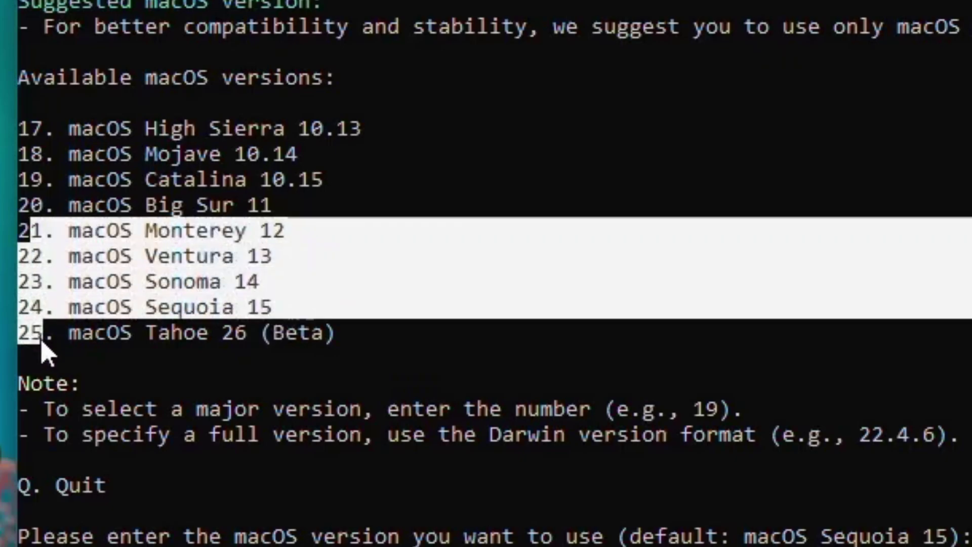
key(ctrl+c)
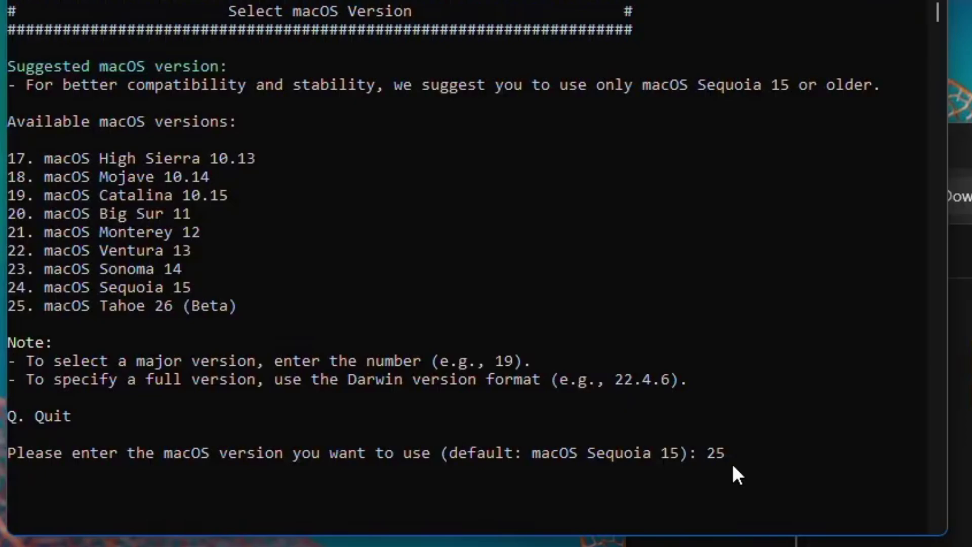
key(Return)
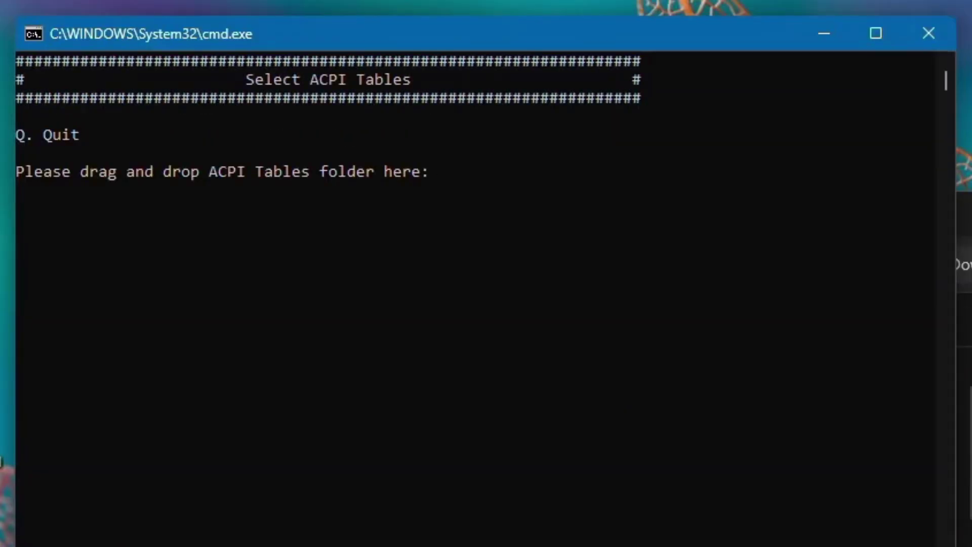
Copy the full path of the Results\ACPI folder and return to OpCore Simplify
key(alt+Tab)
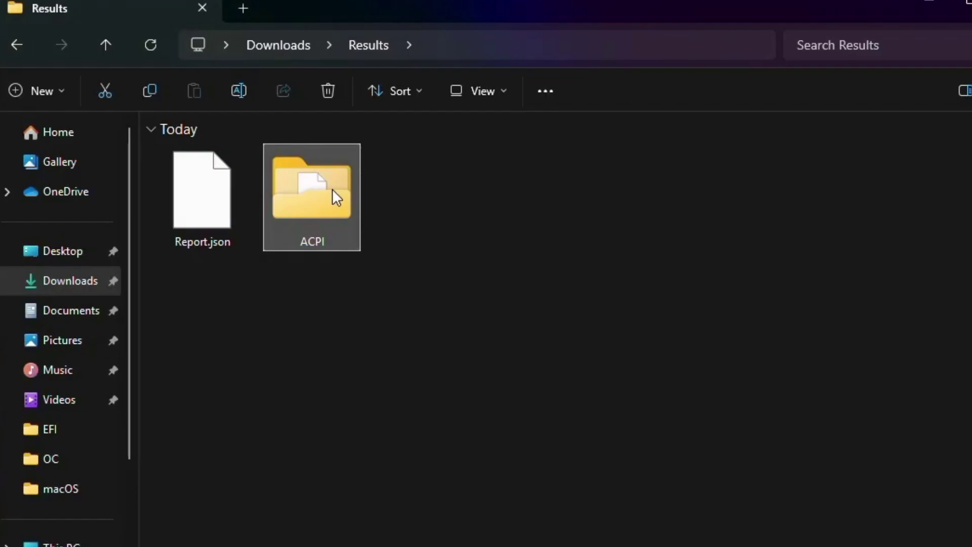
right_click(317, 182)
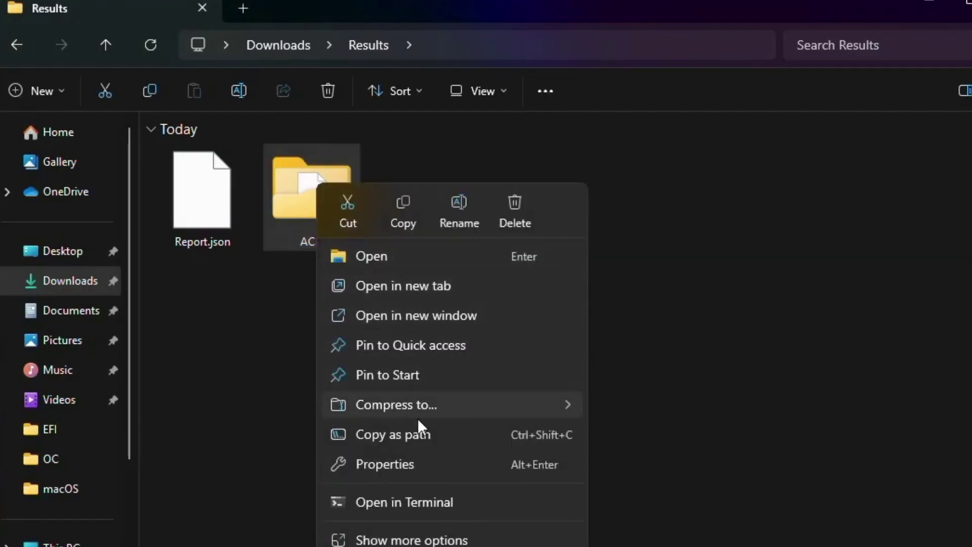
click(418, 435)
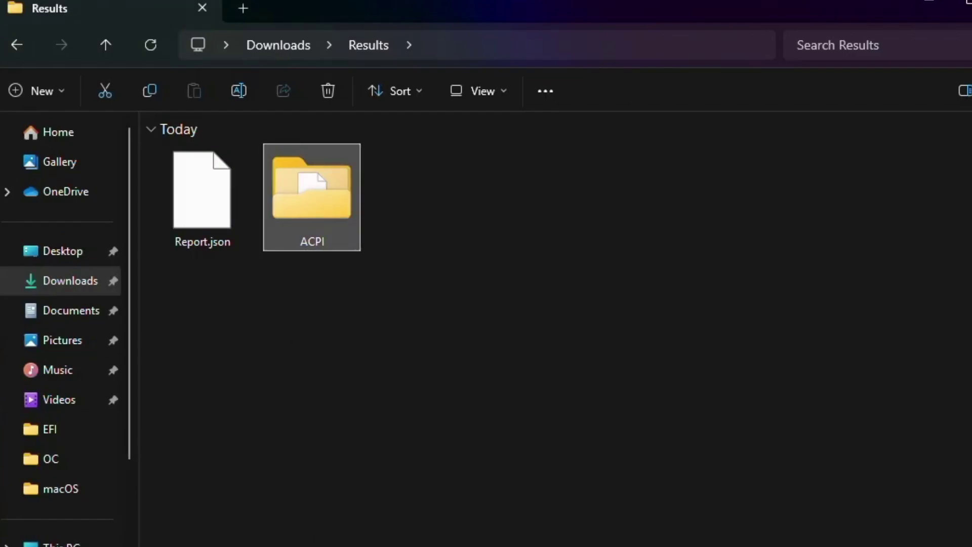
key(alt+Tab)
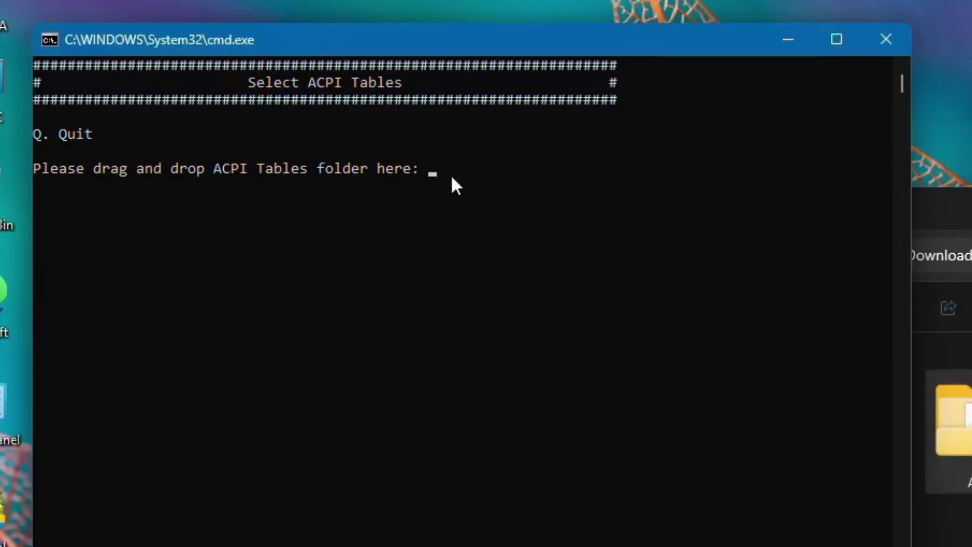
Paste and submit the ACPI folder path, reaching the menu with SMBIOS iMac20,1
key(ctrl+v)
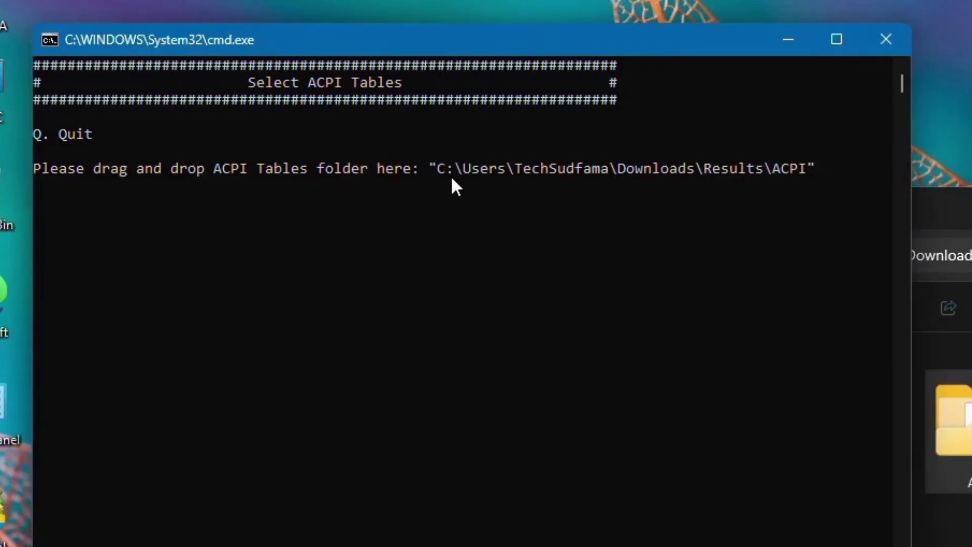
key(Return)
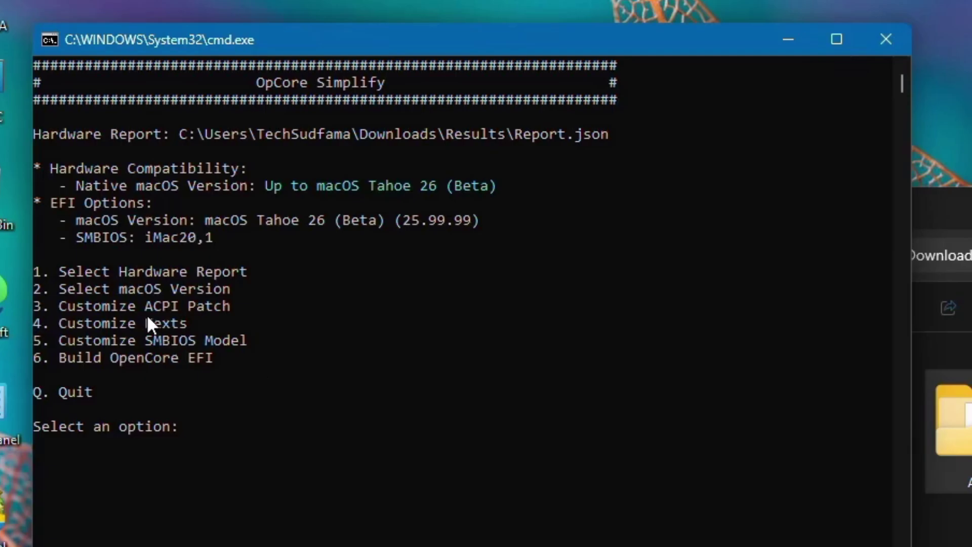
text(3)
key(Return)
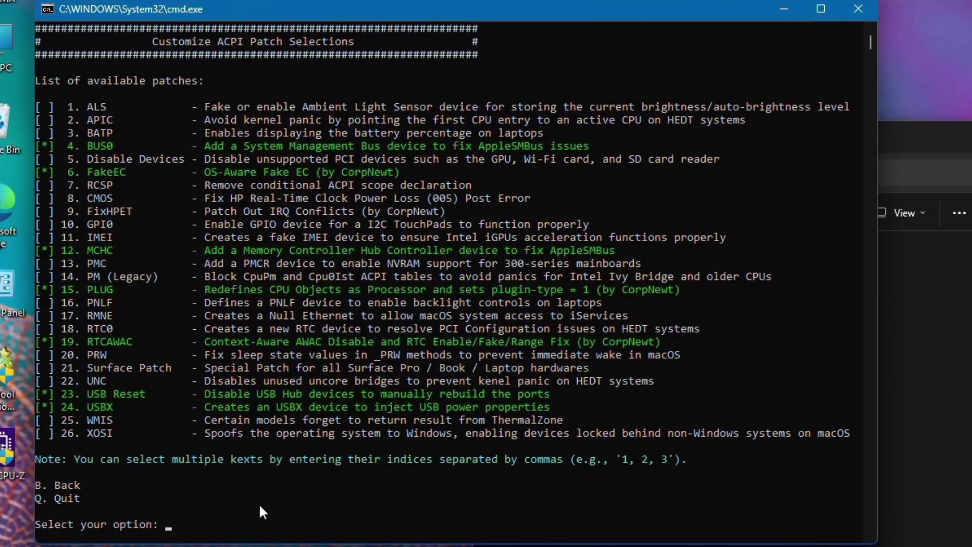
text(b)
key(Return)
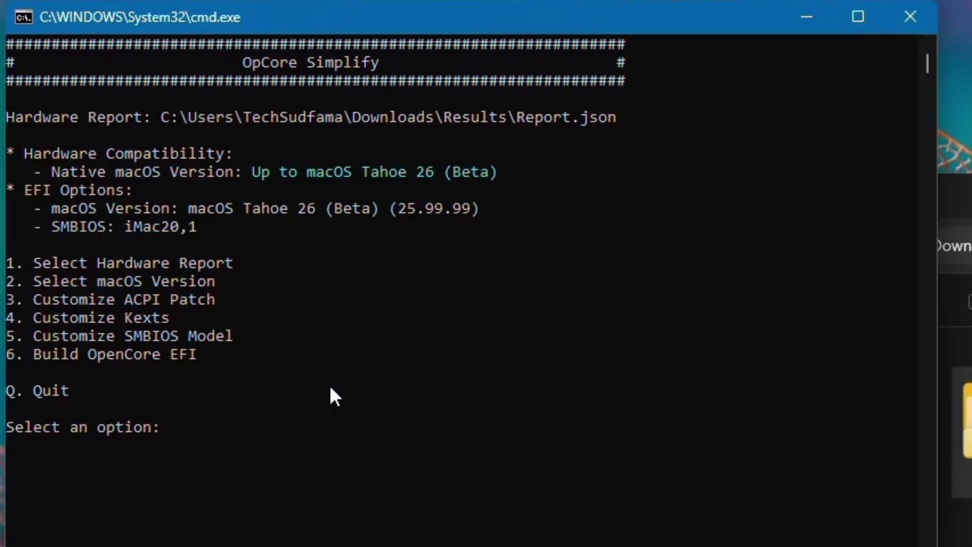
text(5)
key(Return)
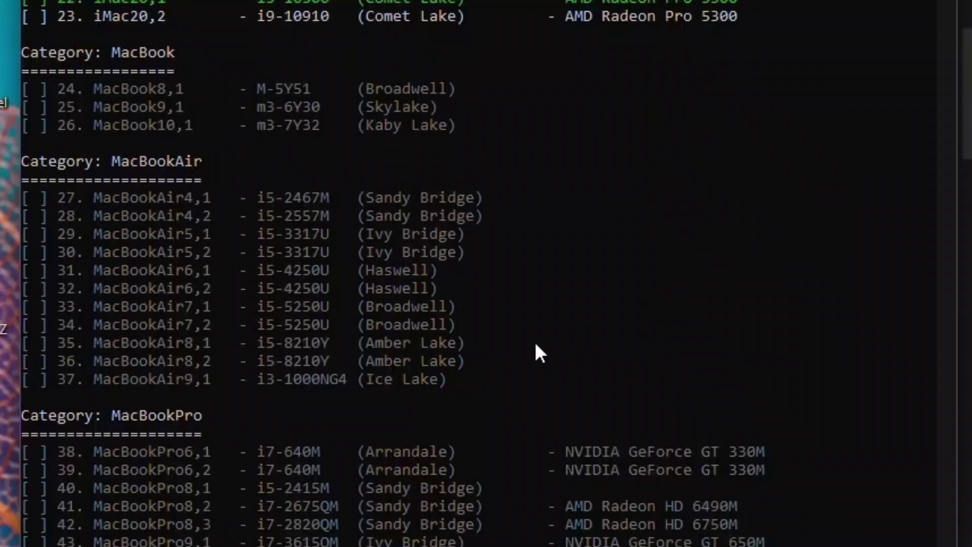
scroll(537, 260, up, 3)
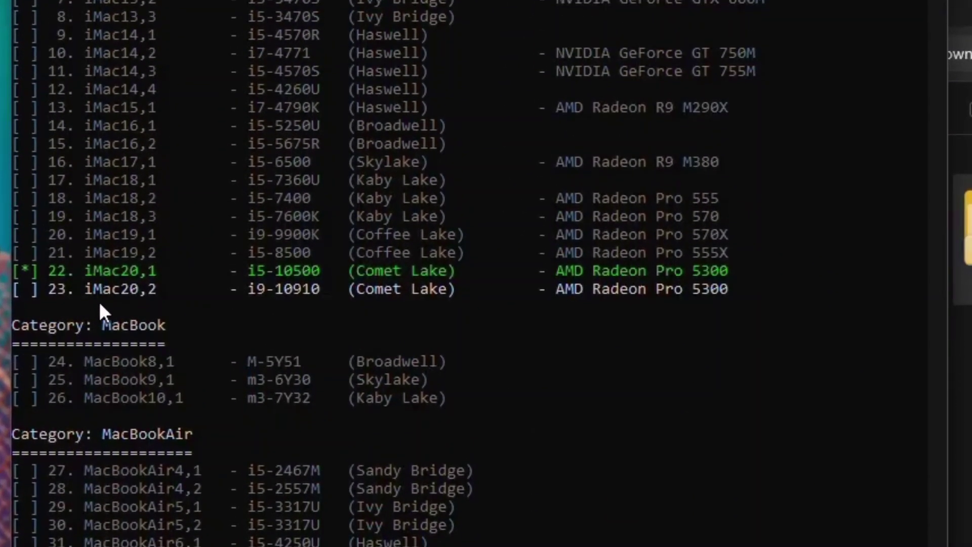
scroll(300, 335, down, 2)
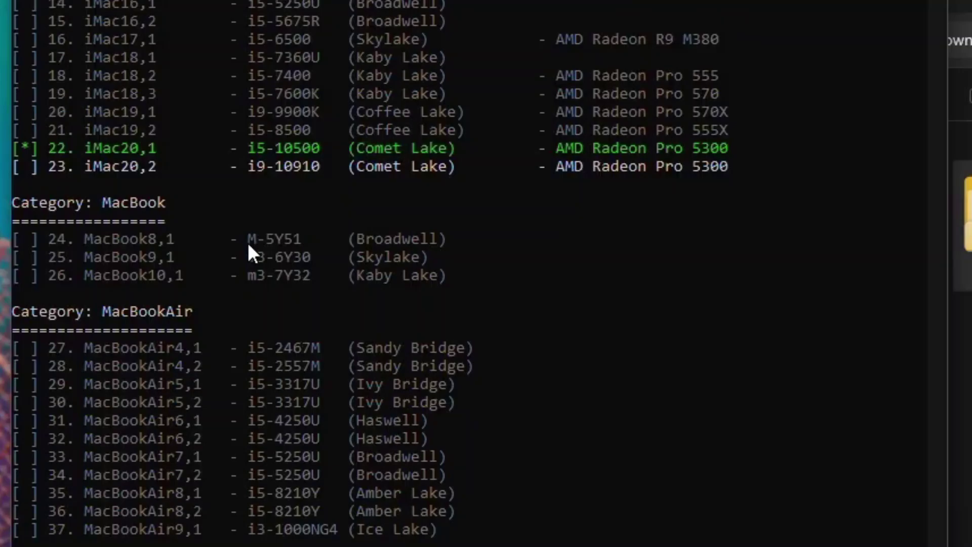
scroll(248, 242, down, 3)
scroll(248, 244, down, 10)
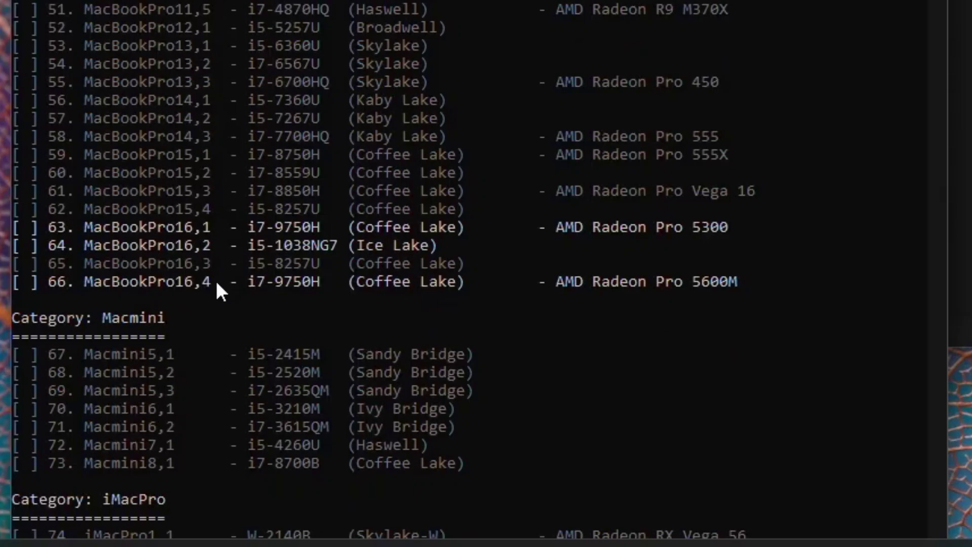
scroll(218, 276, down, 5)
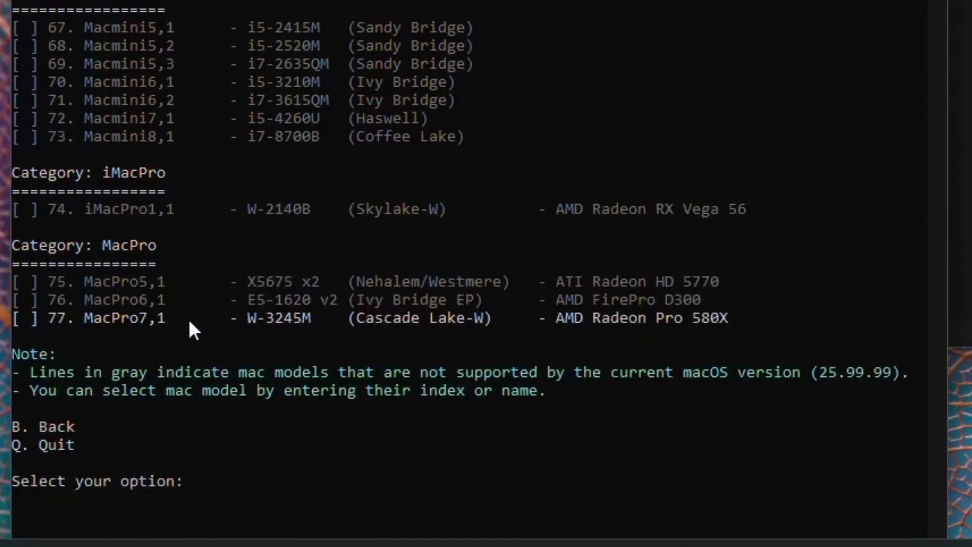
scroll(366, 293, up, 6)
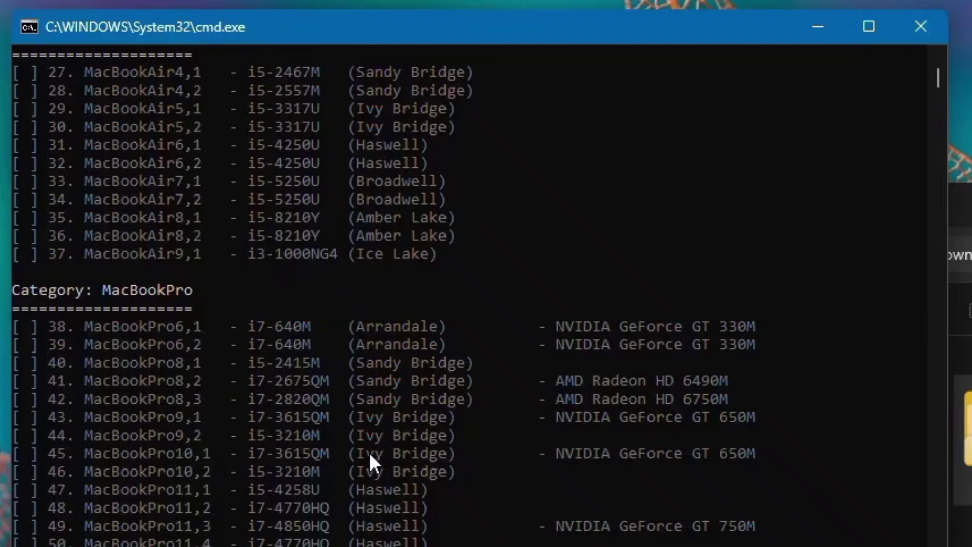
scroll(369, 452, down, 12)
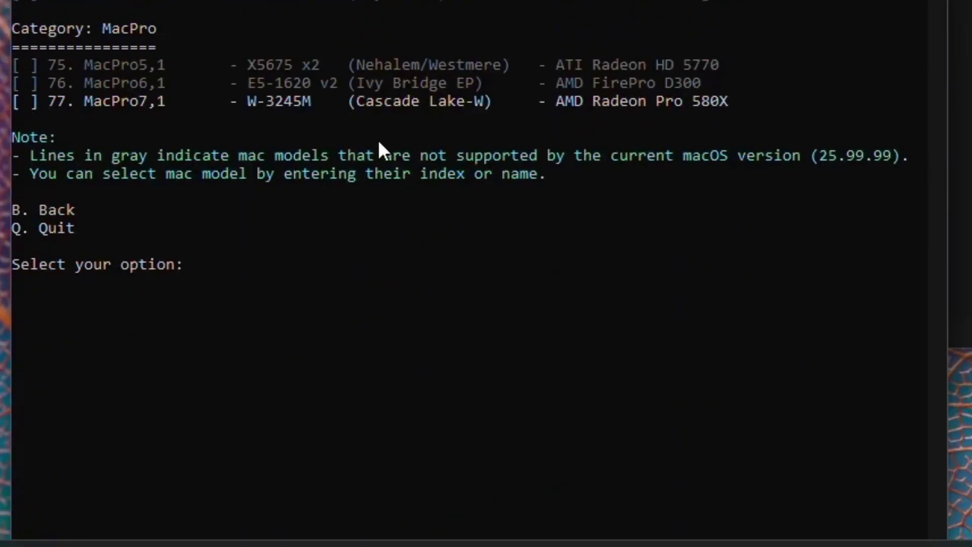
text(b)
key(Return)
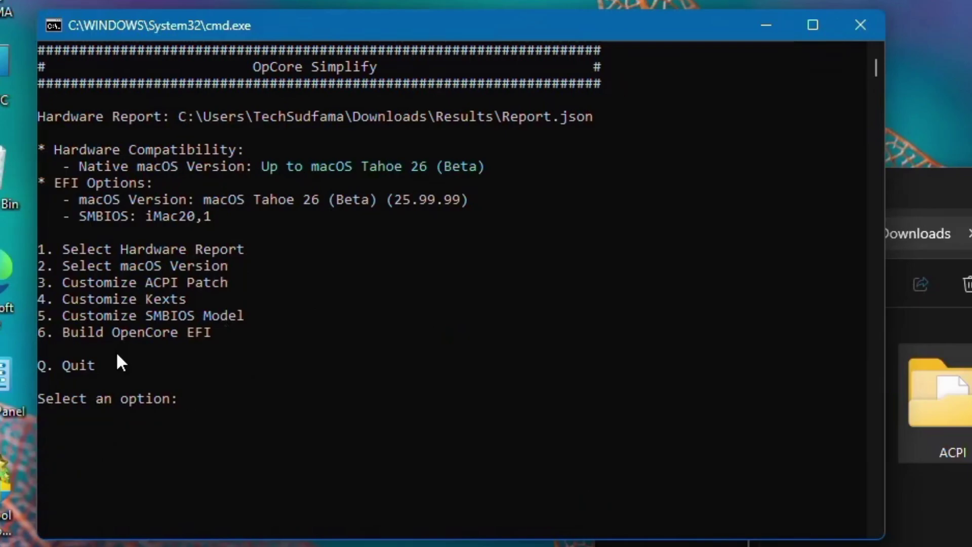
Build the OpenCore EFI (option 6) with OpenCore 1.0.6 and kexts, accepting codec layout 22
text(6)
key(Return)
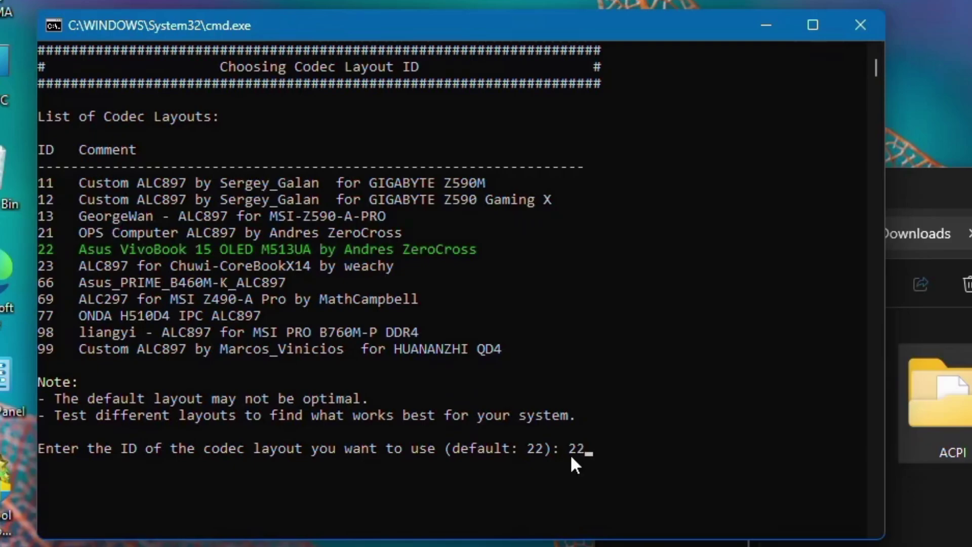
key(Return)
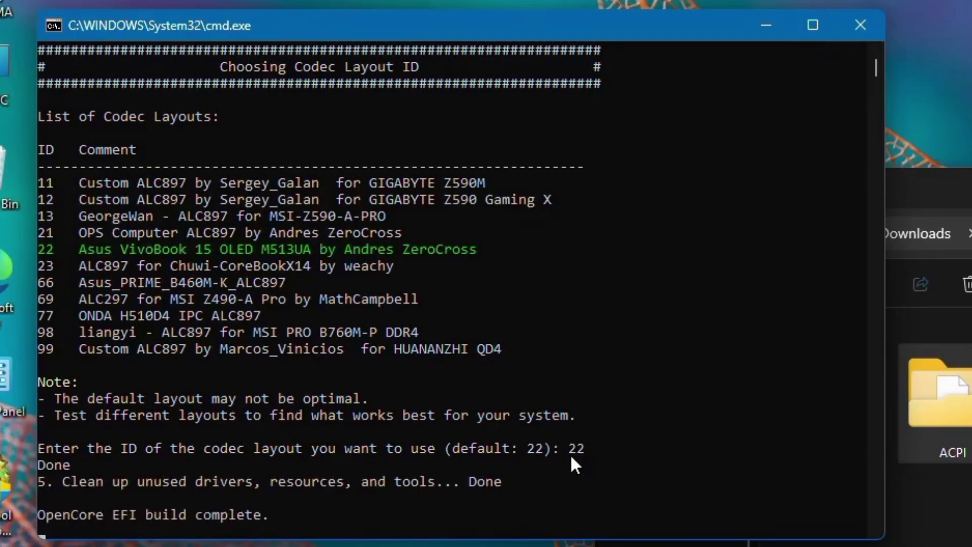